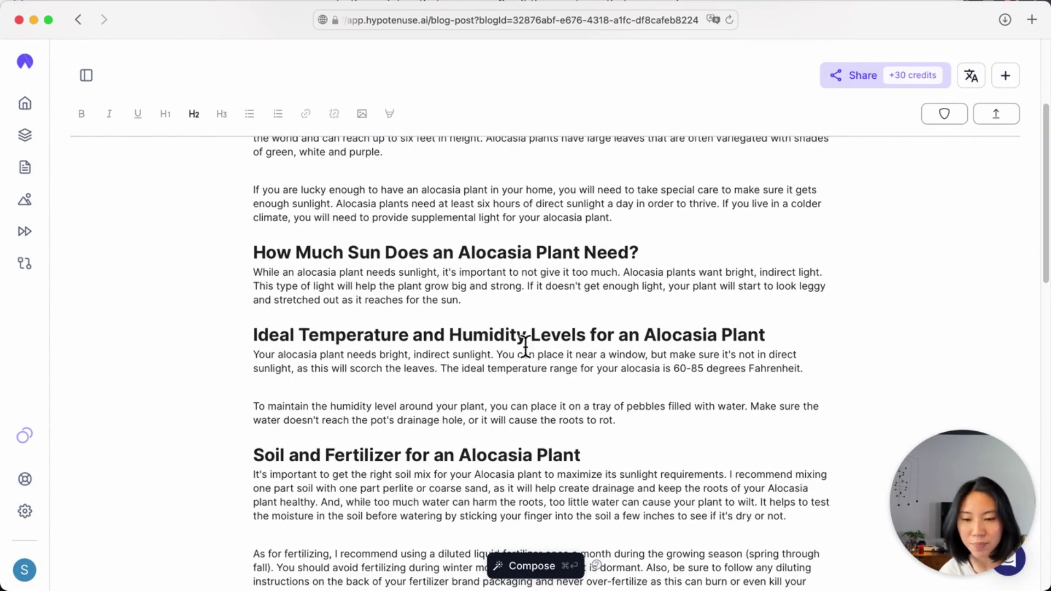
After the sunlight paragraph, add AI-composed paragraphs on indoor/outdoor placement and acclimating a new alocasia
scroll(526, 337, "down", 1)
left_click(397, 263)
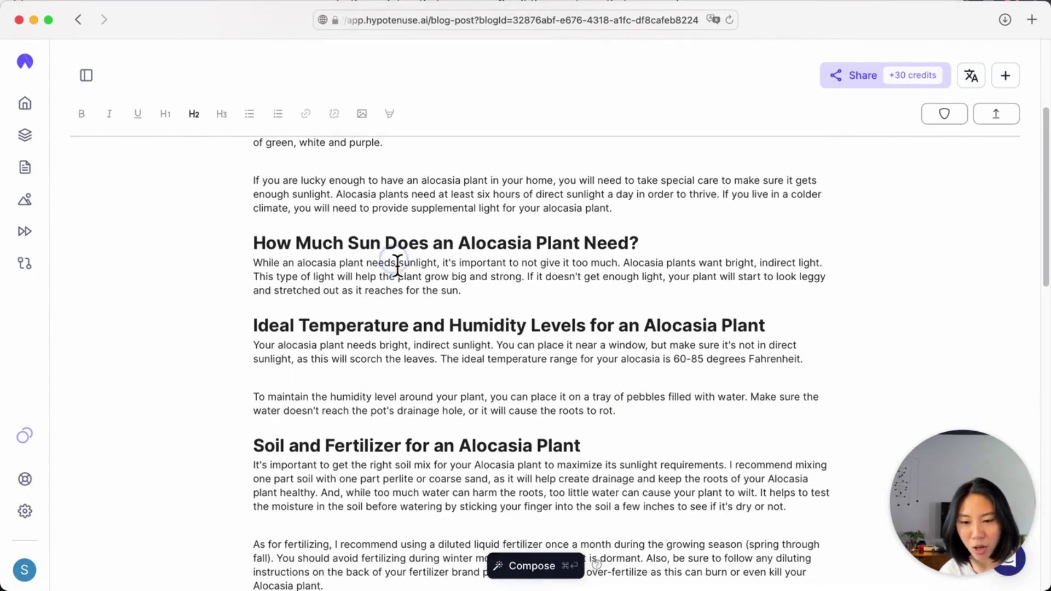
left_click(466, 291)
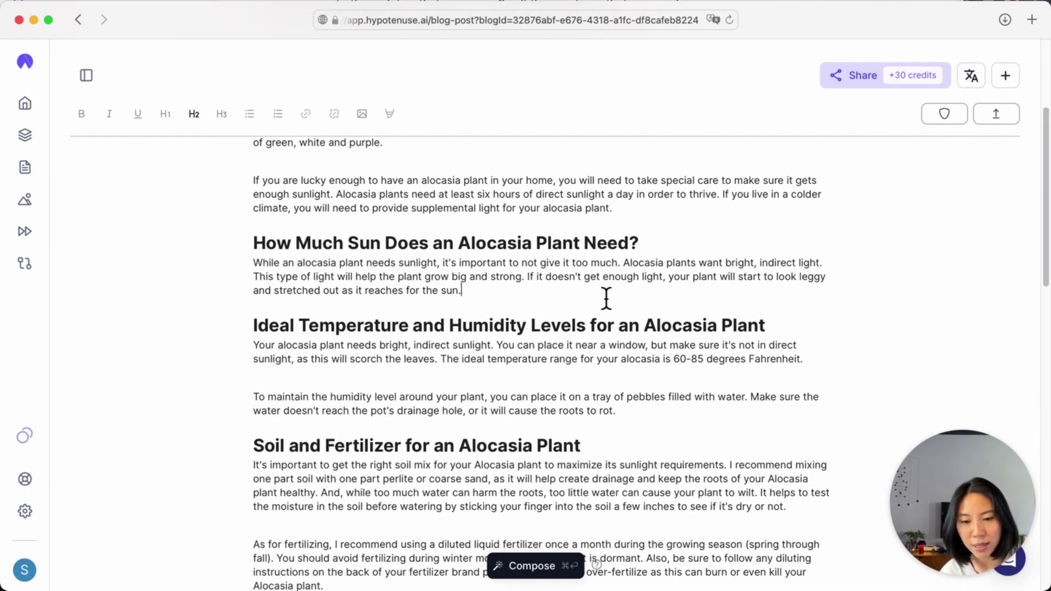
key("Return")
key("Return")
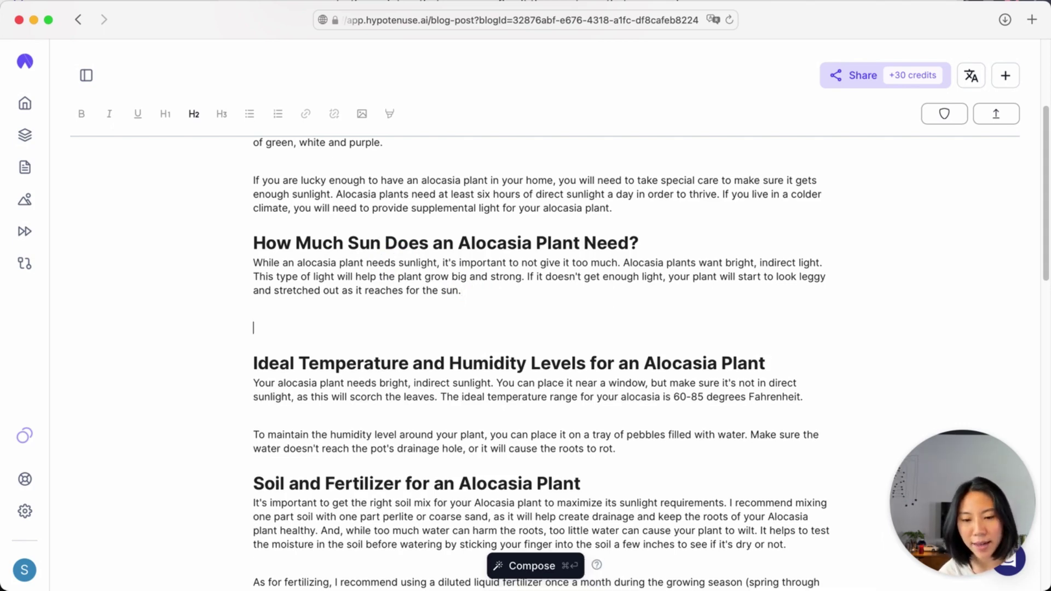
left_click_drag(474, 303, 255, 177)
left_click(301, 329)
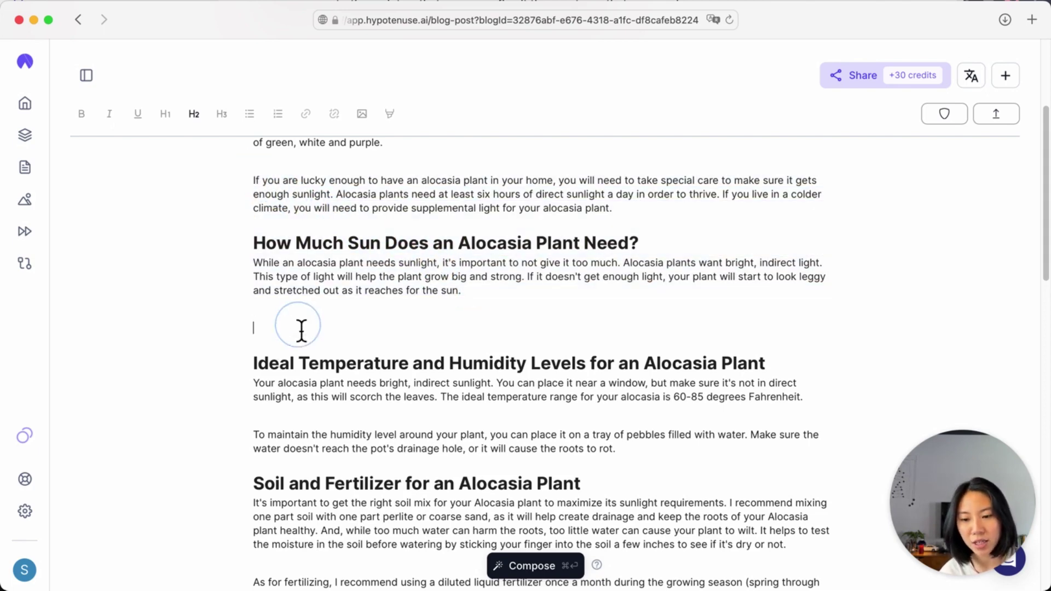
left_click(583, 574)
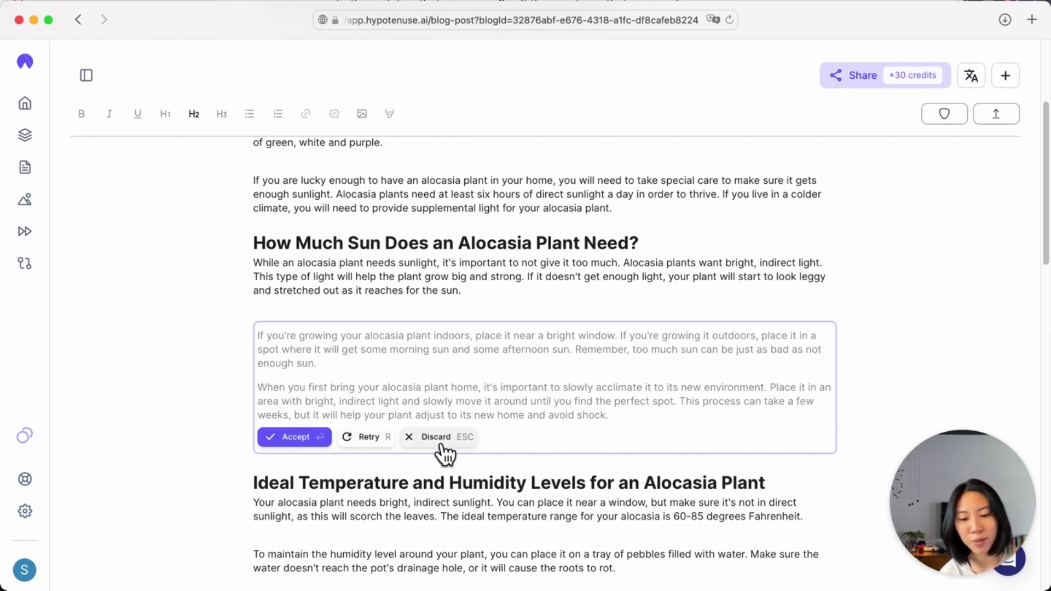
left_click(300, 442)
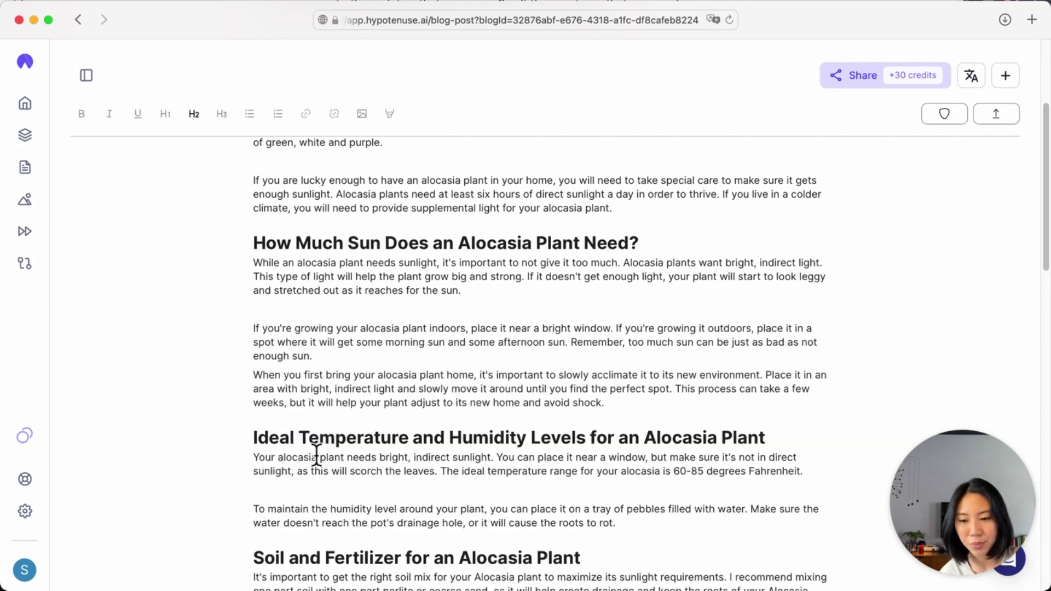
key("BackSpace")
scroll(407, 290, "down", 2)
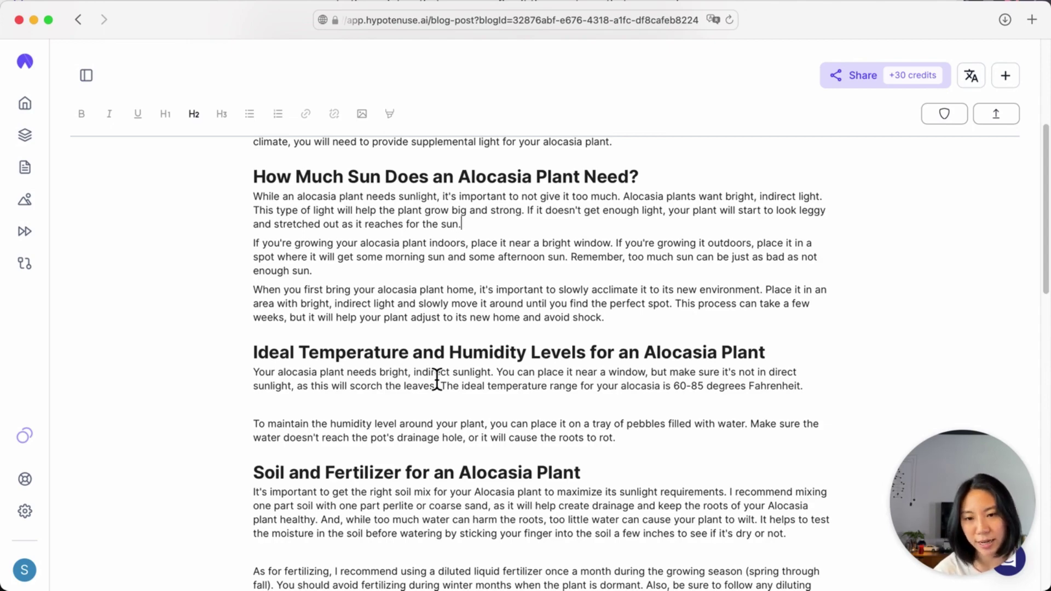
Prompt 'Create a list of steps on how to measure light' and accept the four-step numbered list
key("Return")
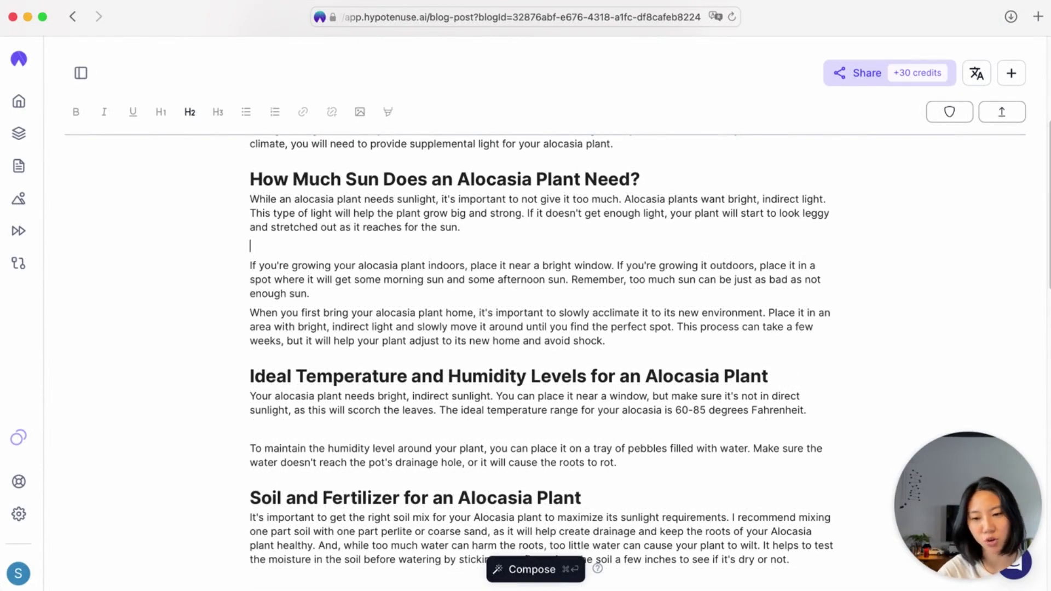
type("Create a list of steps on how to measure light")
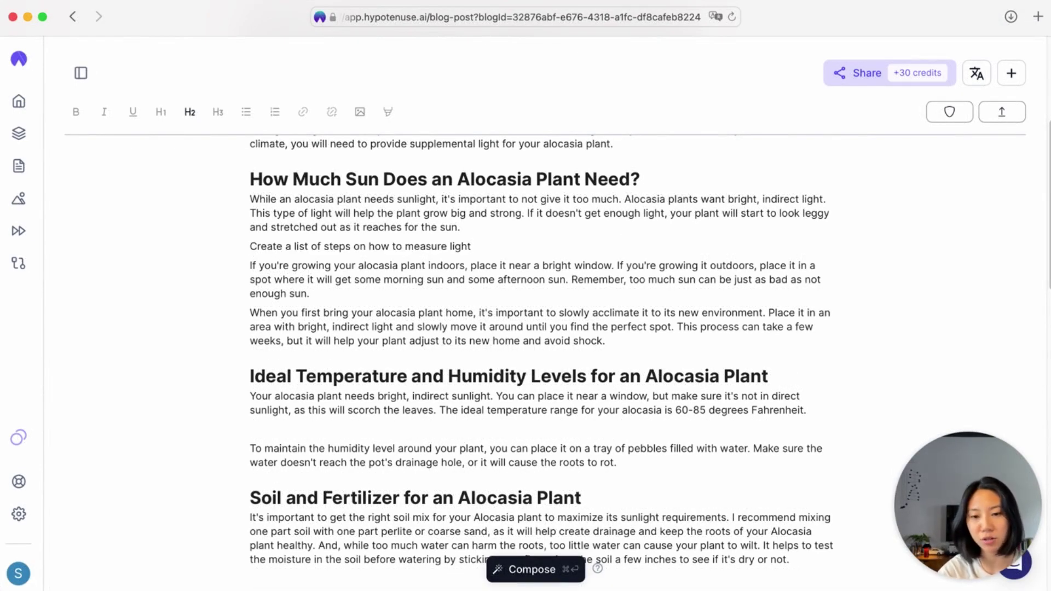
key("Return")
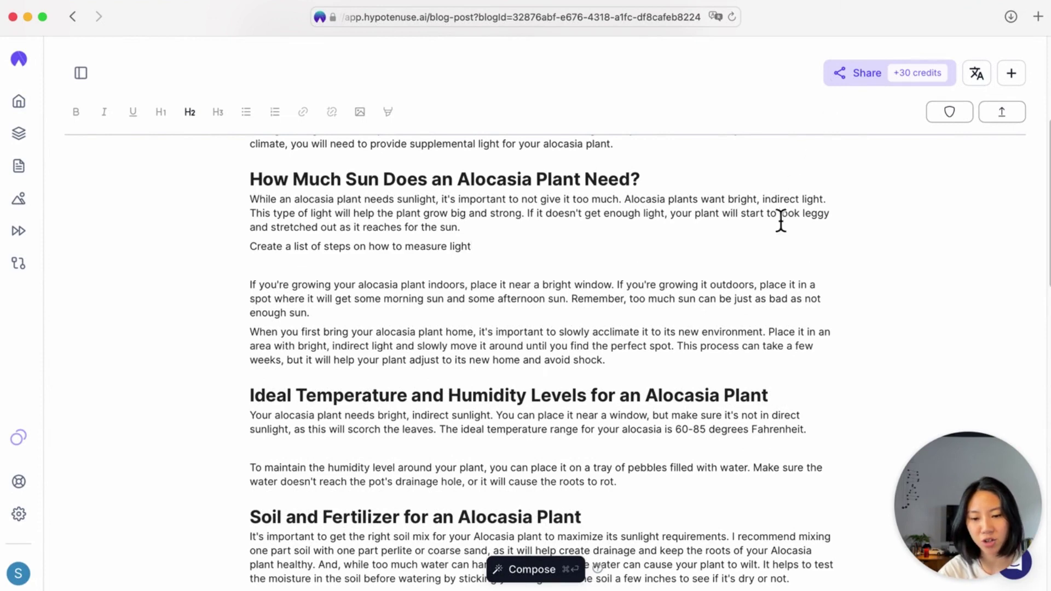
left_click(543, 575)
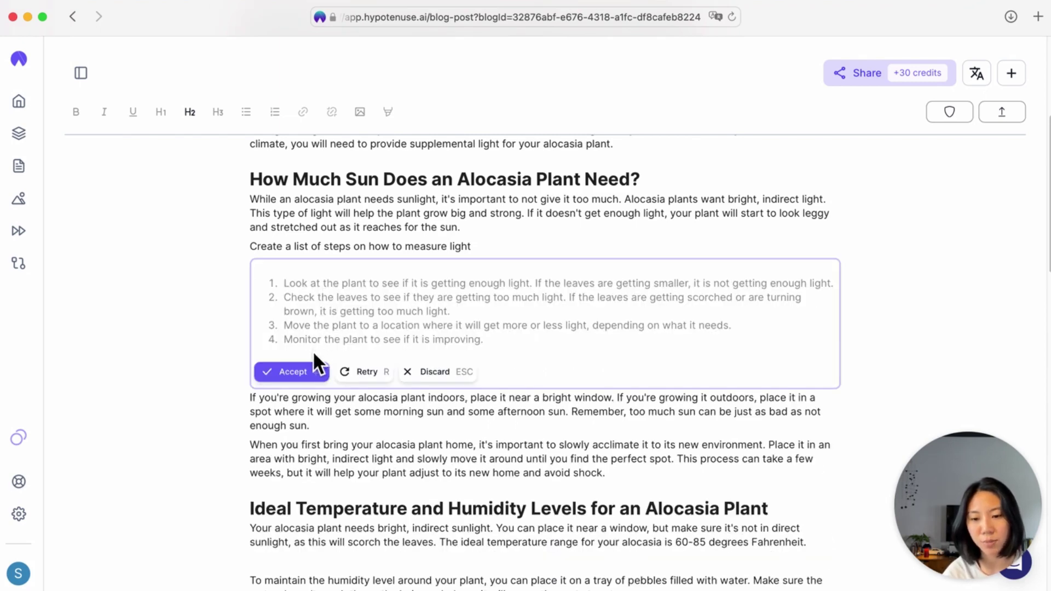
left_click(303, 376)
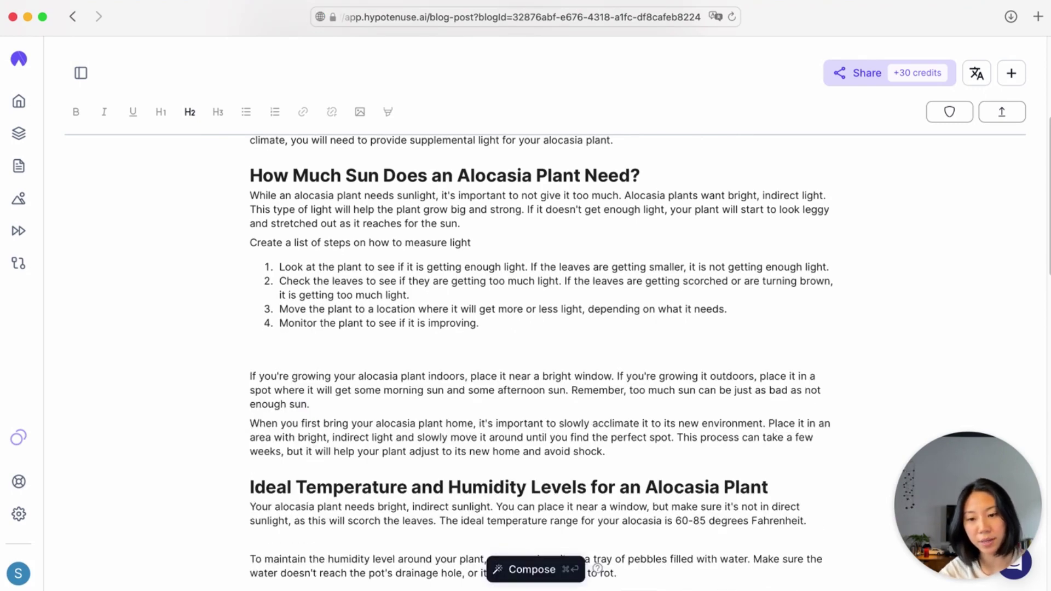
Prompt 'Create some relevant H3s for this section' and accept the three suggested subheadings
type("Create some relevant H3s for this section")
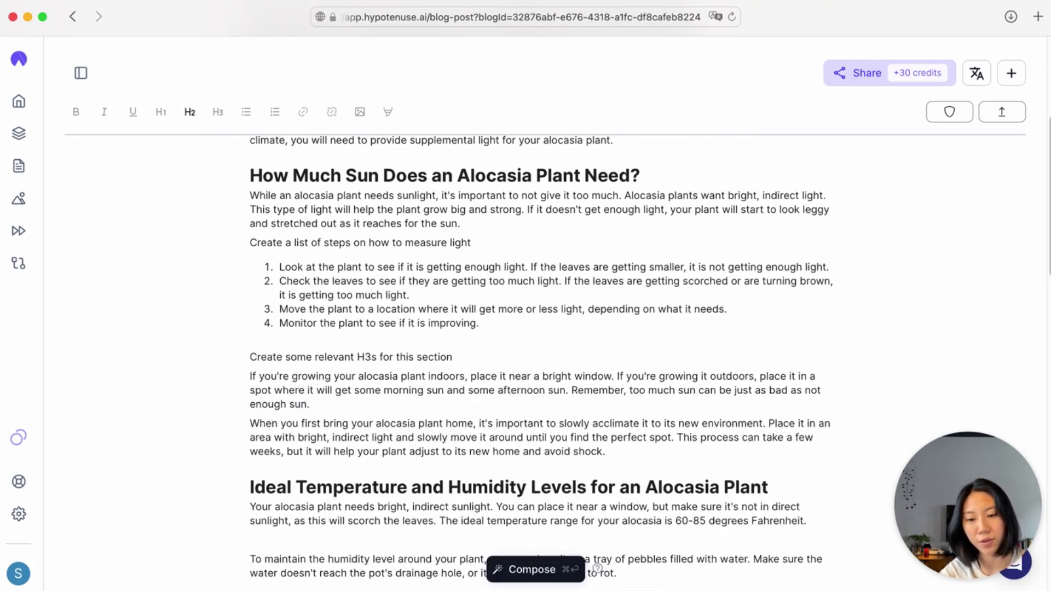
key("Return")
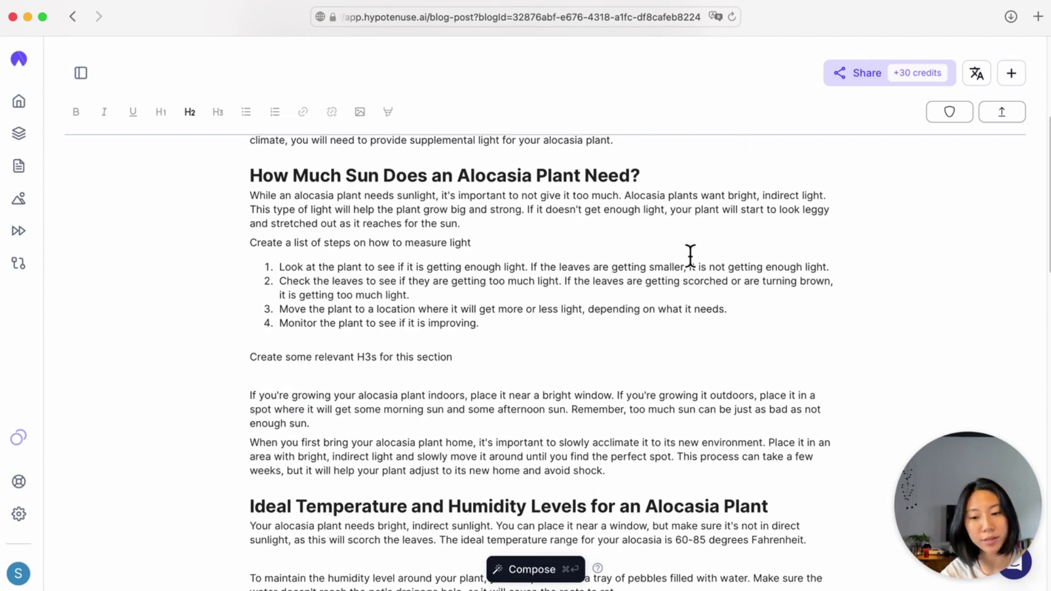
left_click(529, 577)
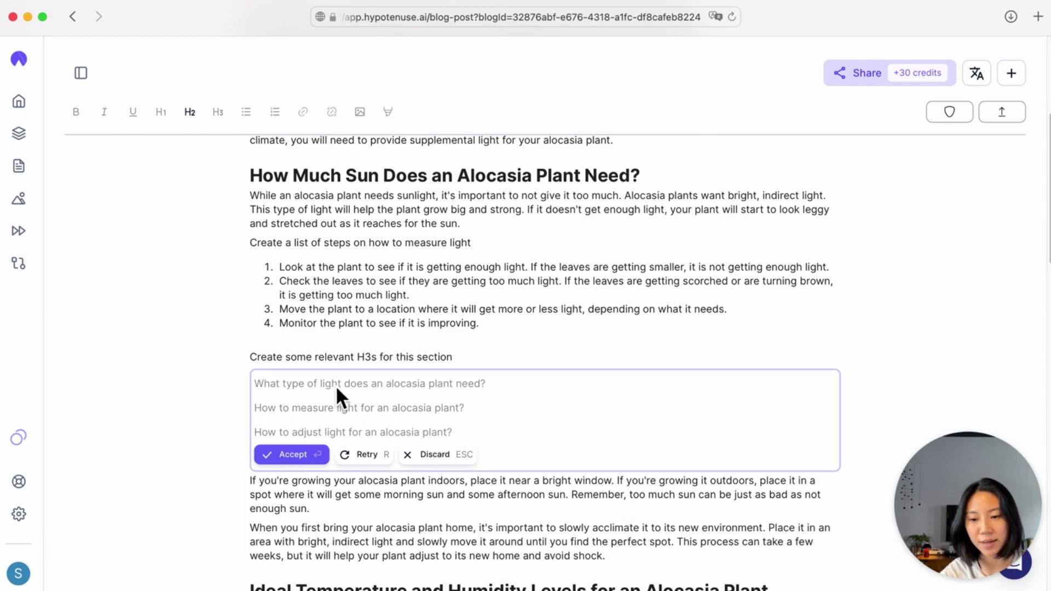
left_click(306, 457)
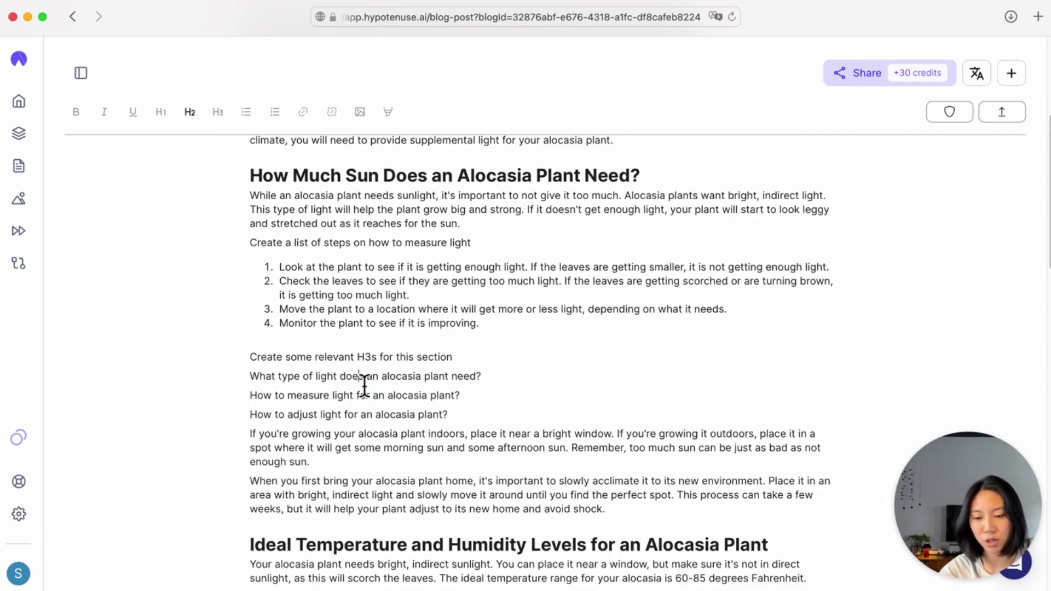
Prefix each of the three suggested lines with ### to make them H3 headings
key("super+Left")
type("###")
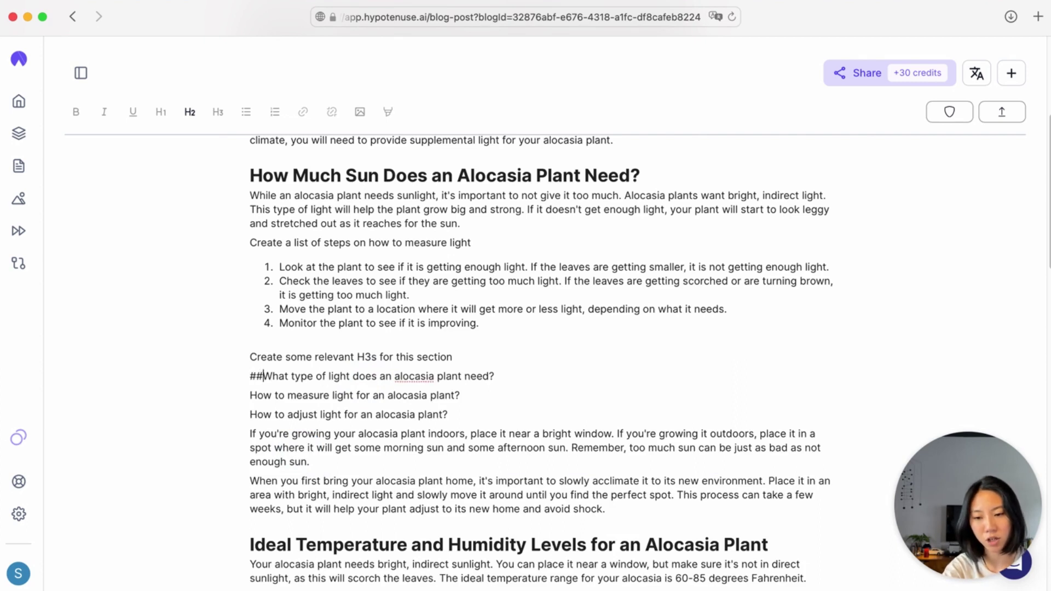
key("Down")
type("###")
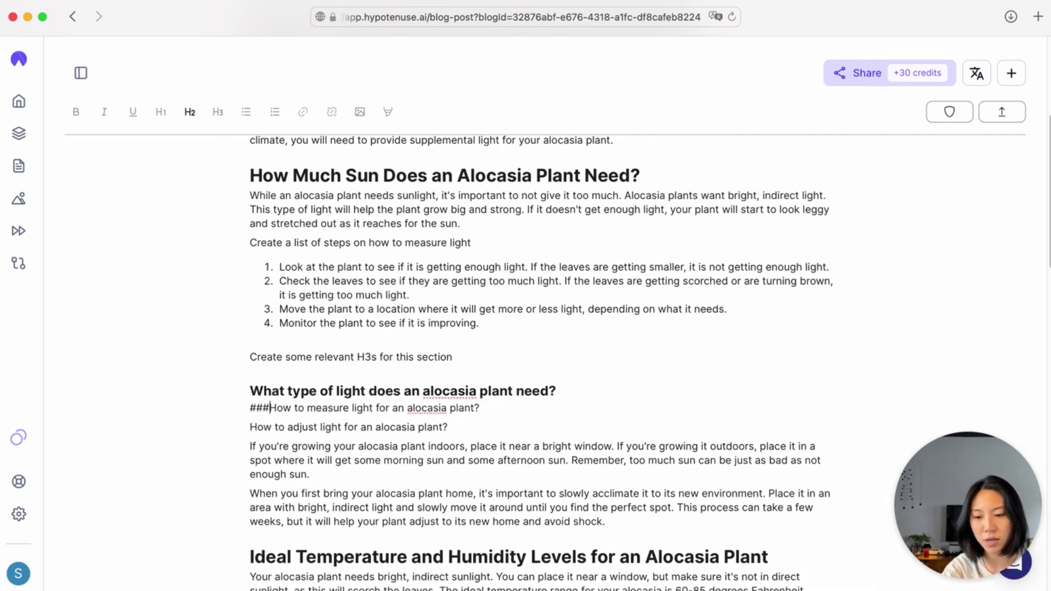
key("Down")
key("Left")
left_click(448, 443)
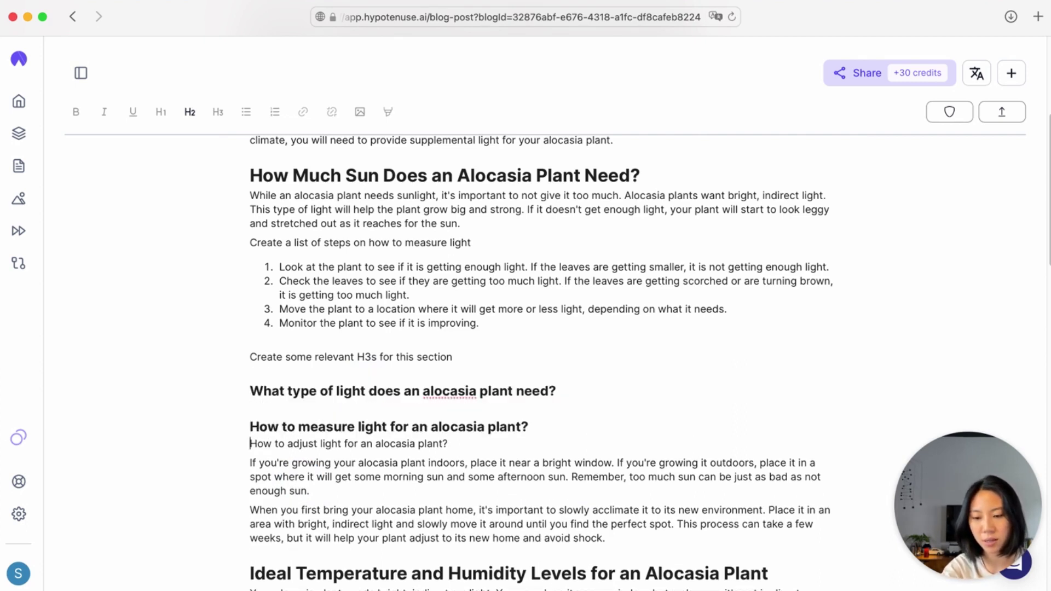
type("###")
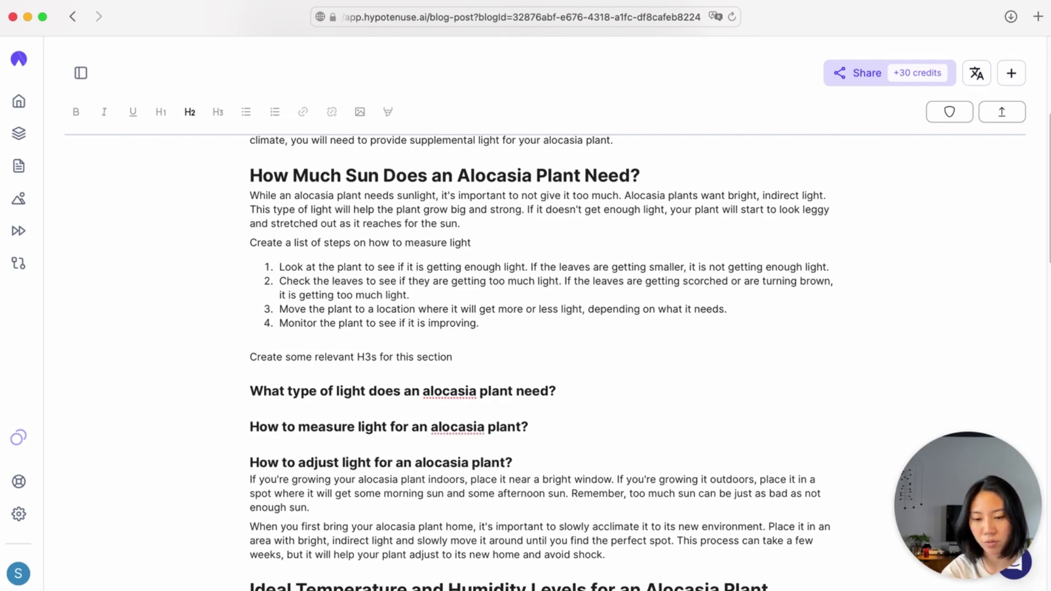
Open an empty line beneath the first H3 subheading
scroll(540, 361, "down", 2)
left_click(457, 352)
key("super+Right")
key("Return")
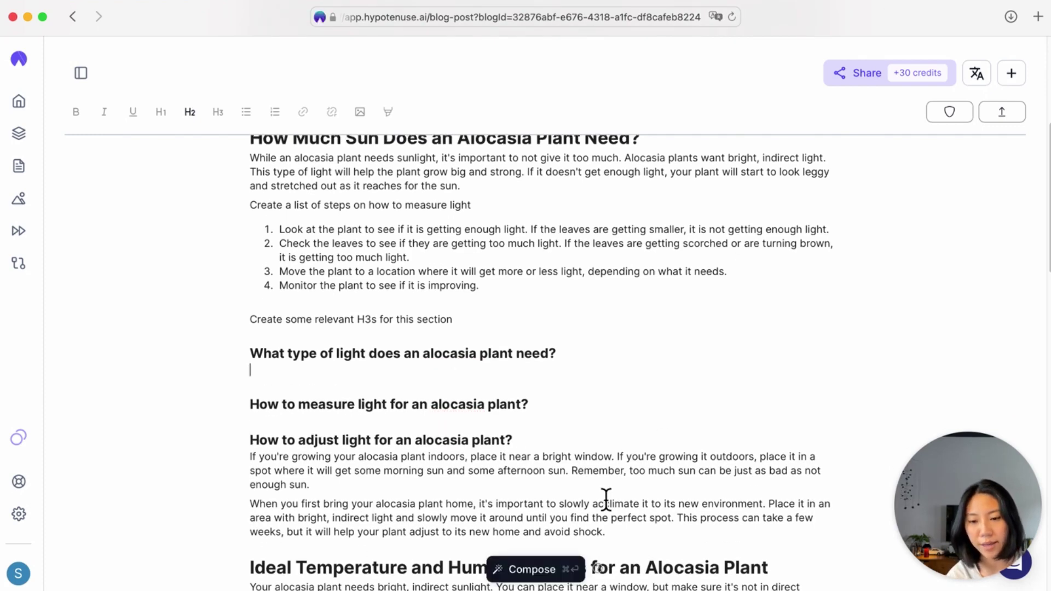
Under the light-type heading, continue 'An alocasia needs' with AI text about bright, indirect light
left_click(554, 575)
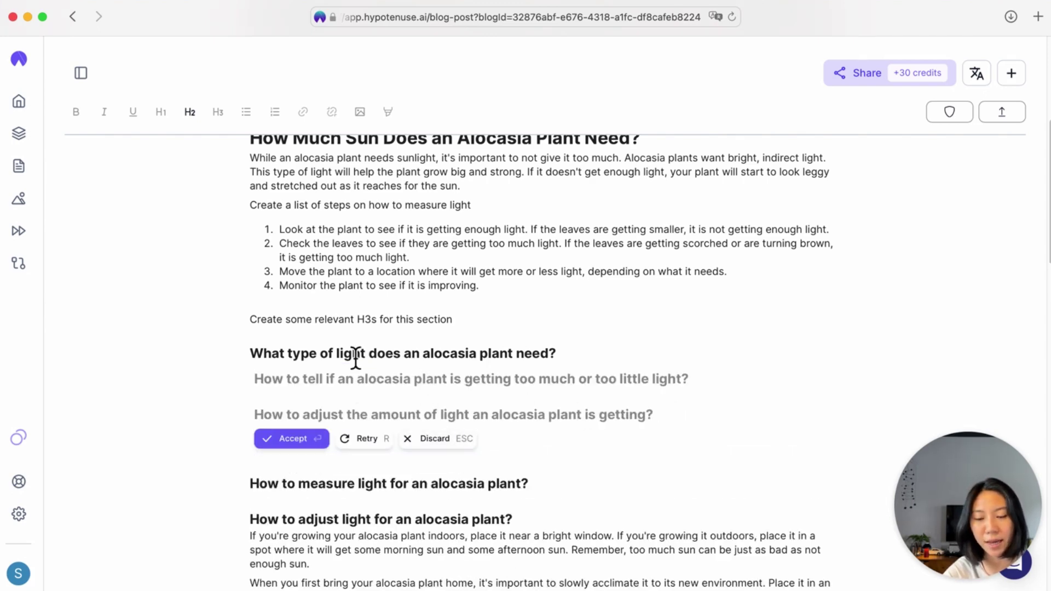
left_click(464, 441)
left_click(597, 358)
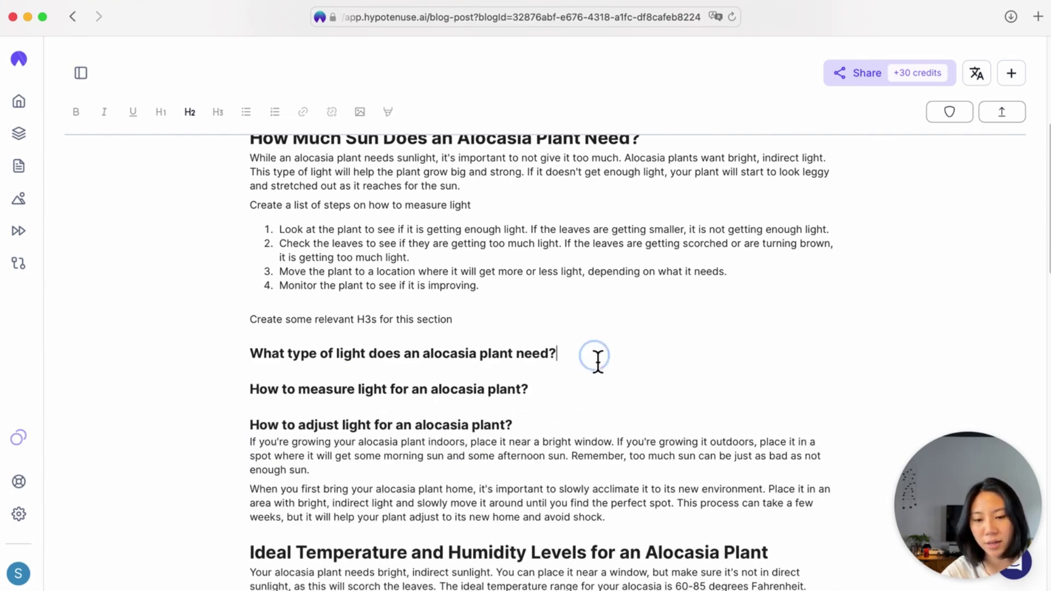
key("Return")
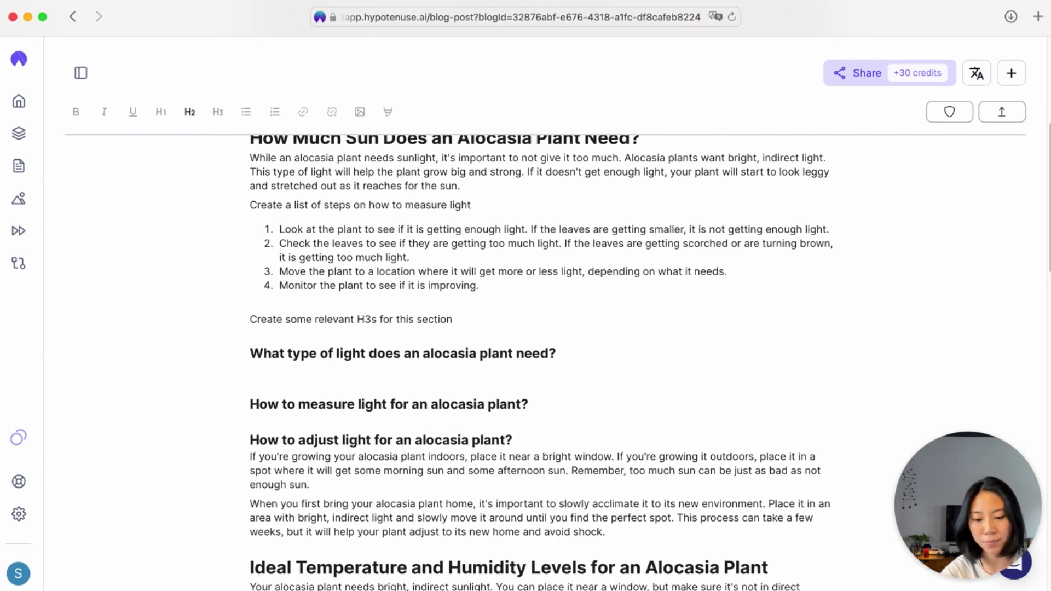
type("An al")
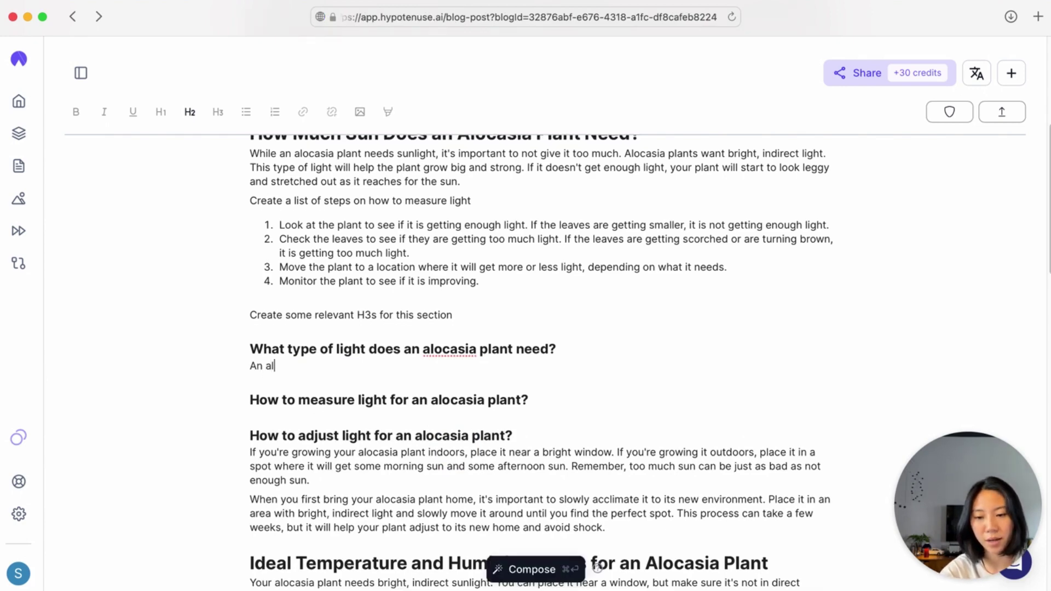
type("ocasia needs")
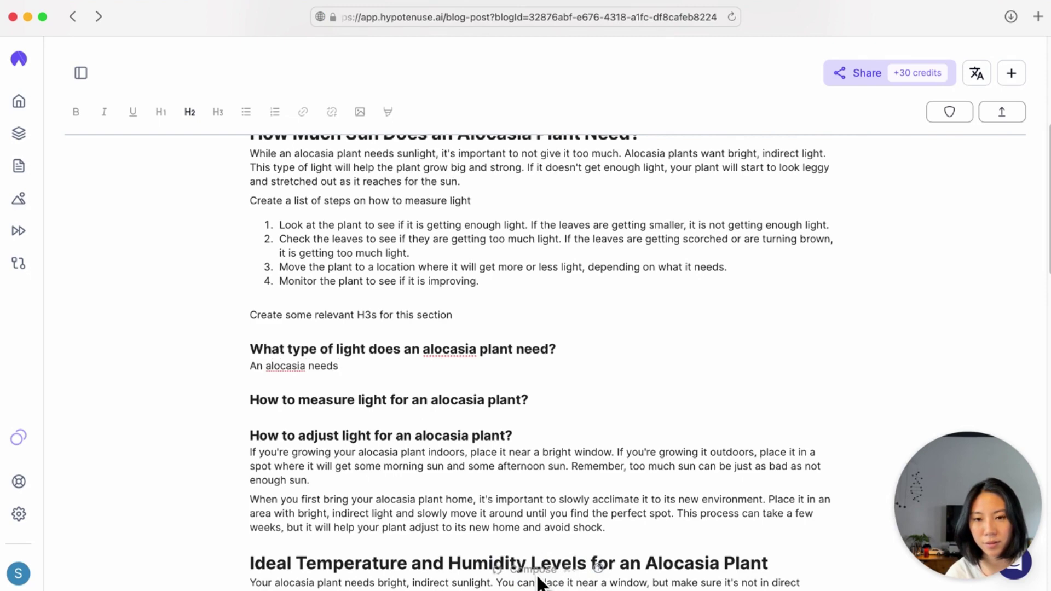
left_click(538, 578)
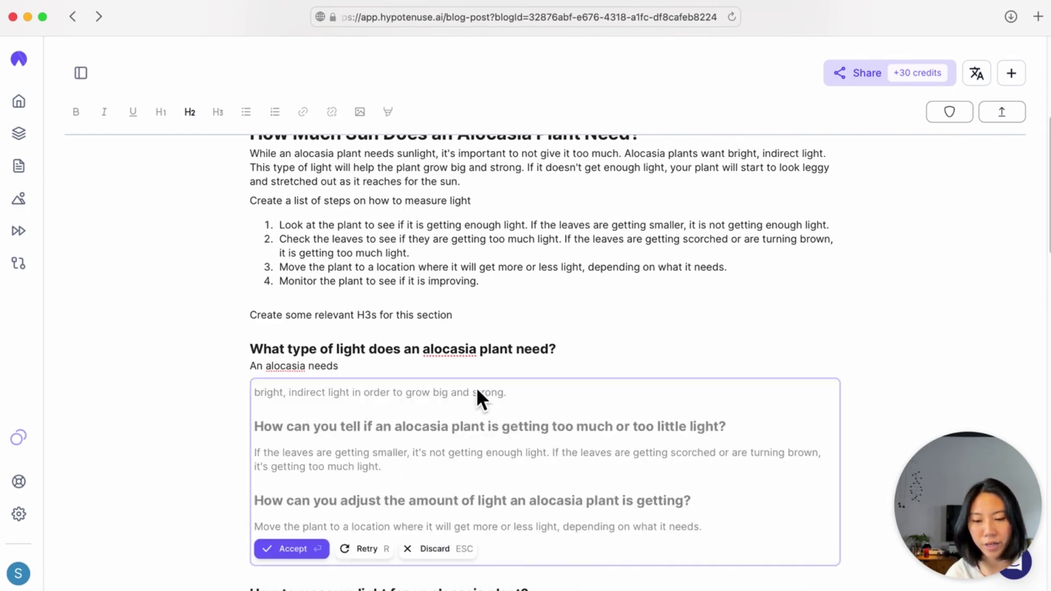
left_click(307, 552)
left_click(397, 386)
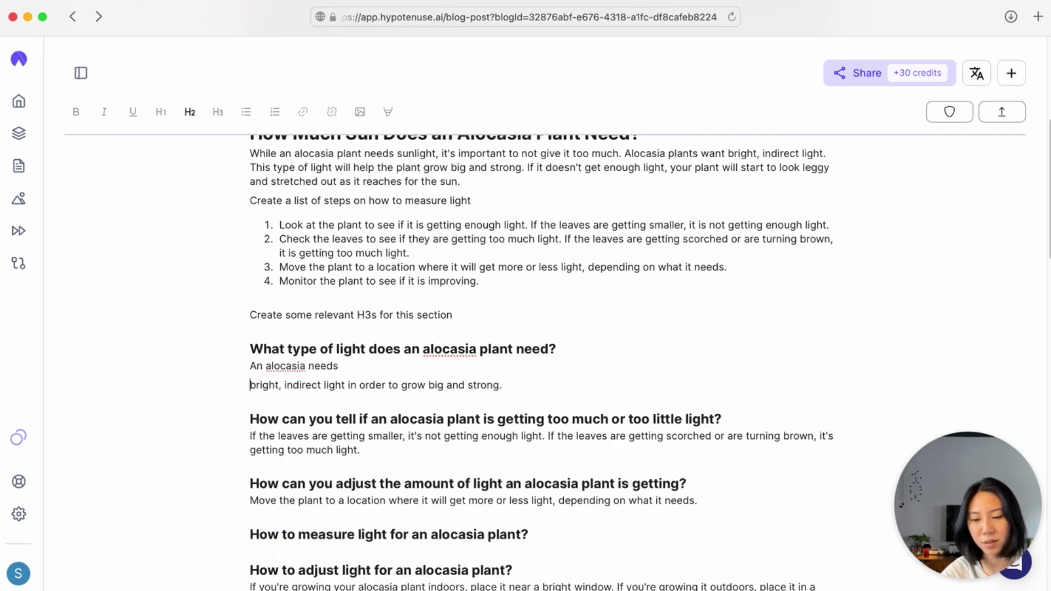
key("BackSpace")
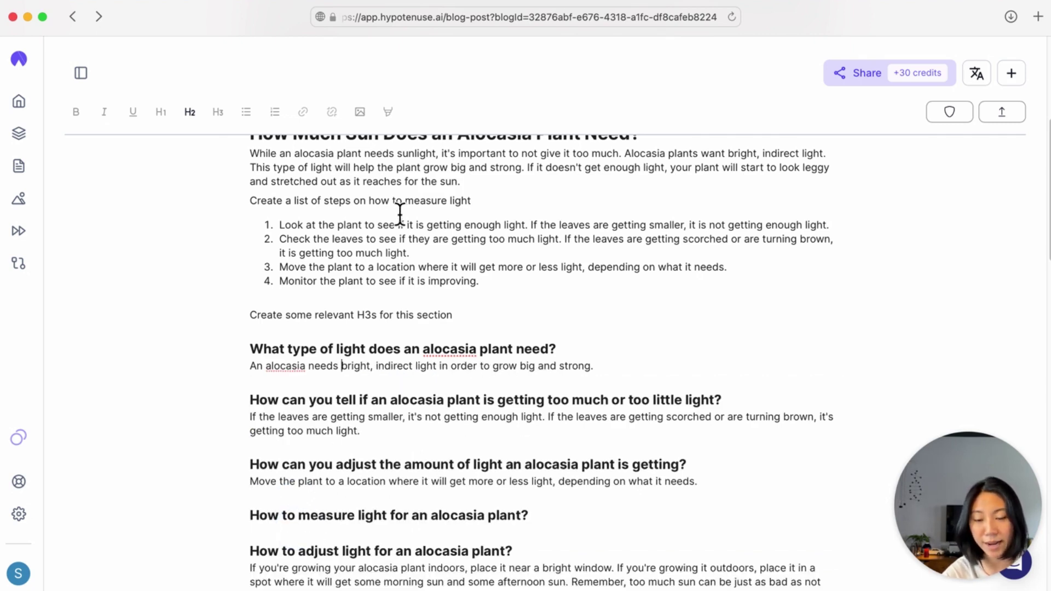
Delete the 'Create some relevant H3s for this section' prompt line
scroll(481, 312, "up", 2)
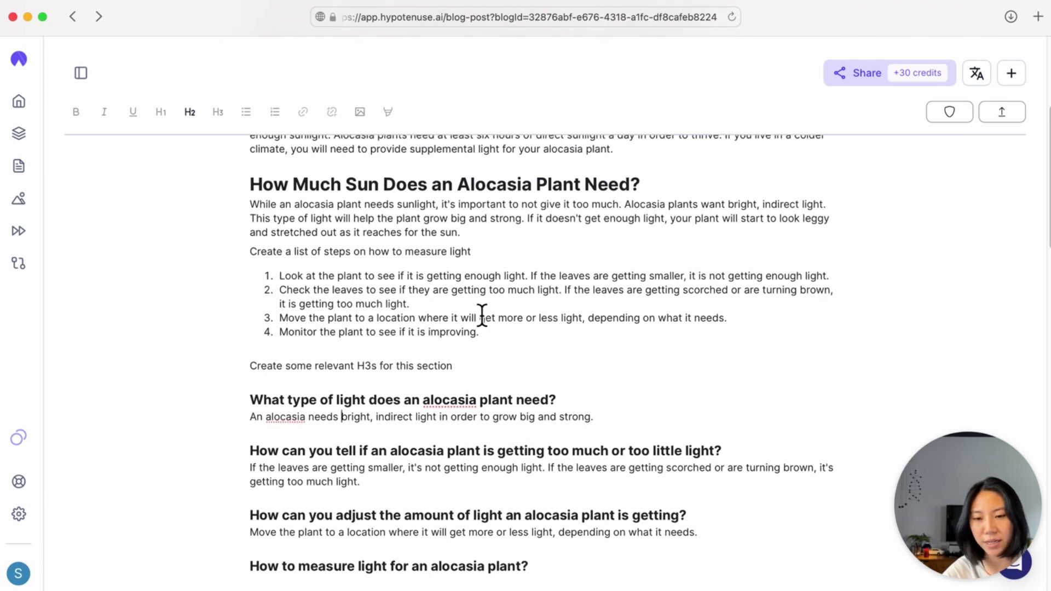
left_click(493, 365)
key("super+shift+Left")
key("BackSpace")
After the elephant-ear paragraph, prompt 'Provide some examples where the climate suits alocasias the best' and generate the tropical-climates paragraph
key("BackSpace")
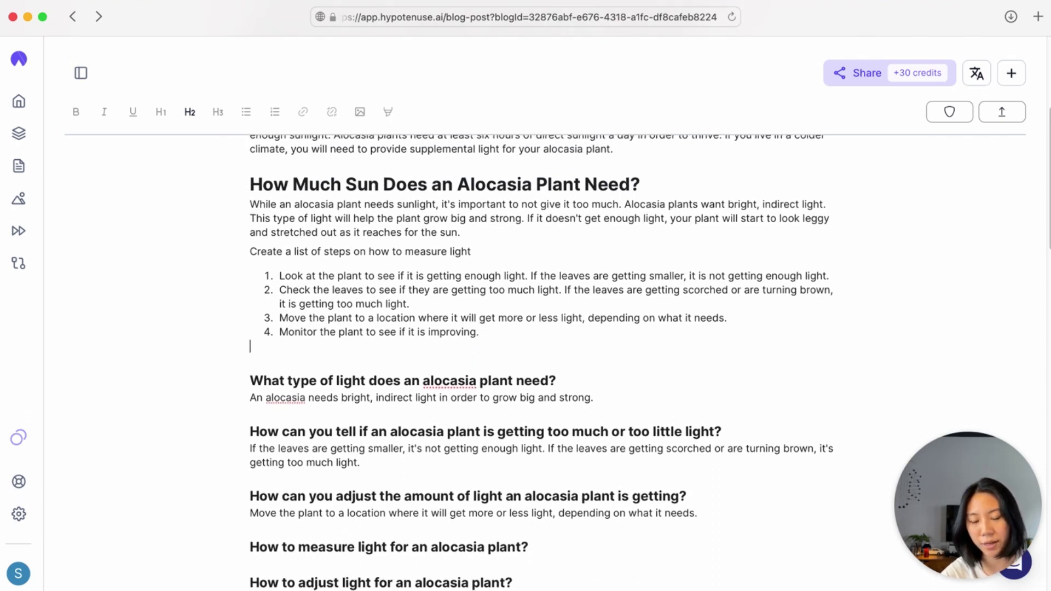
key("BackSpace")
key("BackSpace")
key("BackSpace")
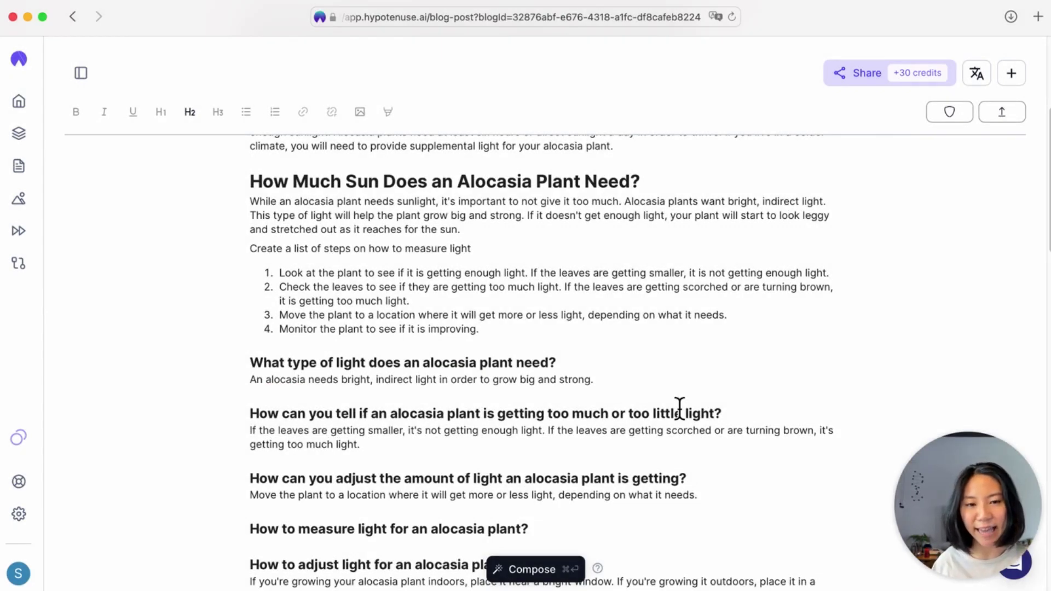
scroll(680, 407, "up", 5)
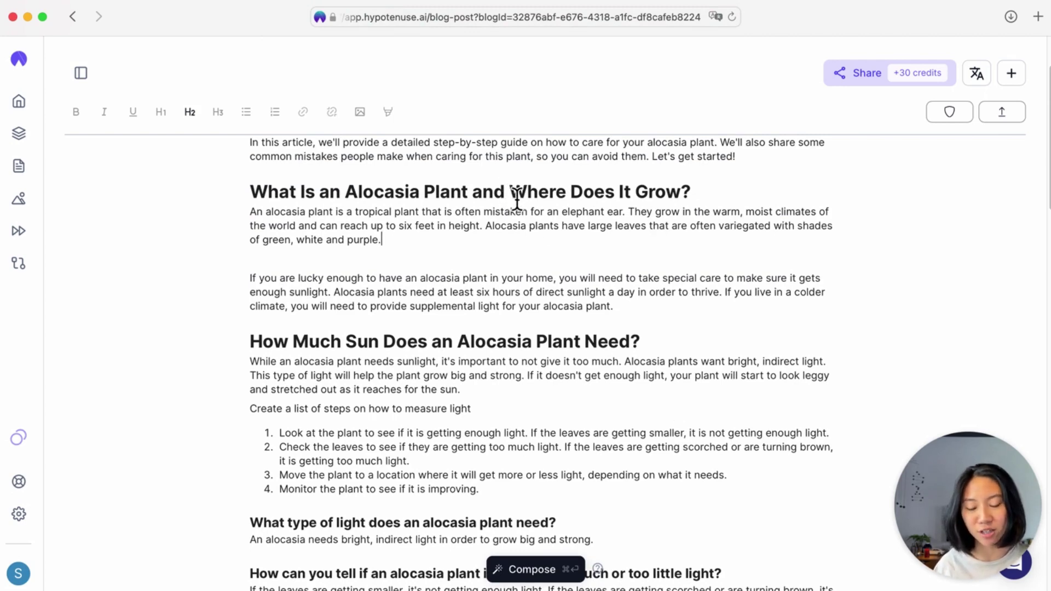
key("Return")
key("Return")
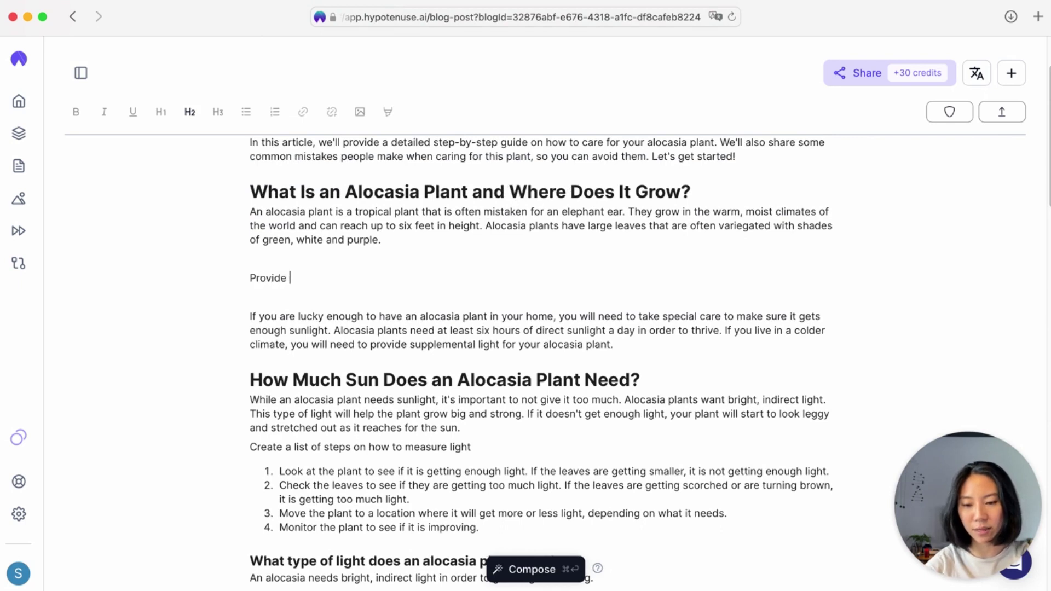
type("Provide some examples where the climate suits alocasias the best")
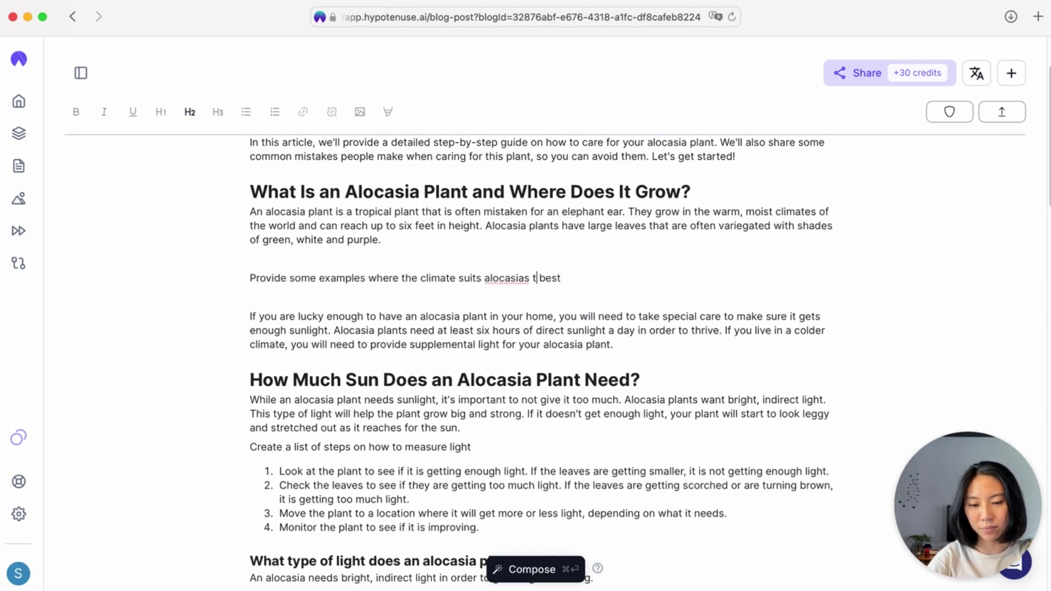
key("Return")
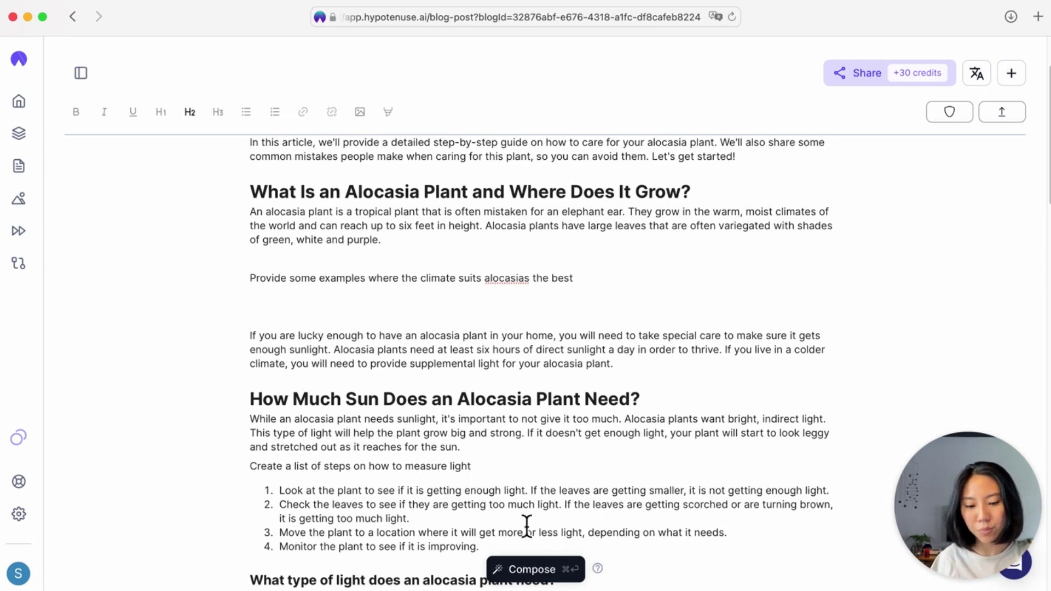
left_click(534, 569)
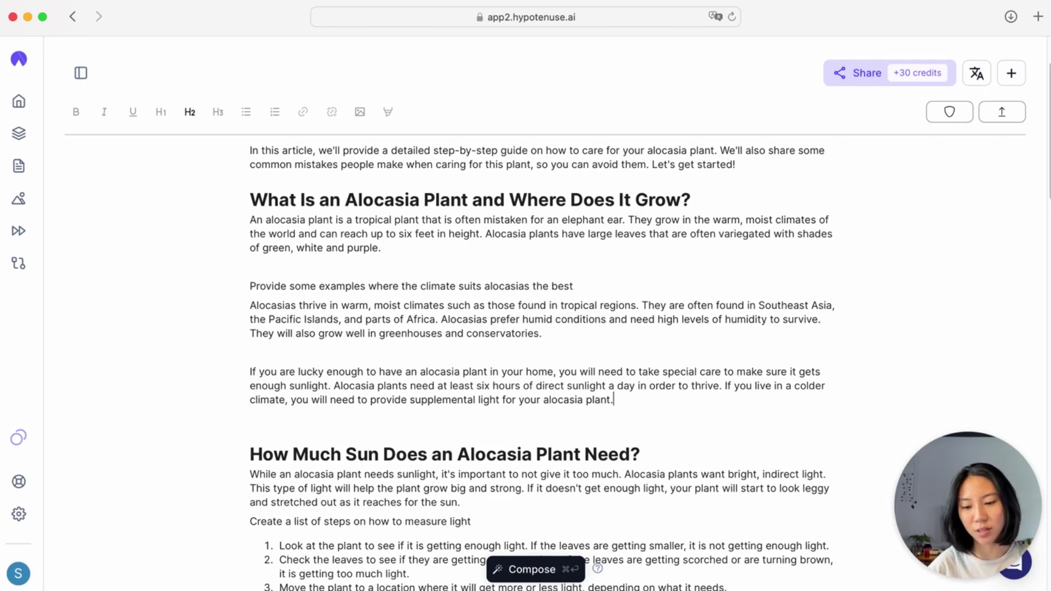
key("Return")
key("Return")
Paste the supplemental-light prompt and accept the paragraph recommending a grow light or south-facing window
type("Give me some recommendations of how to place supplemental light in a home")
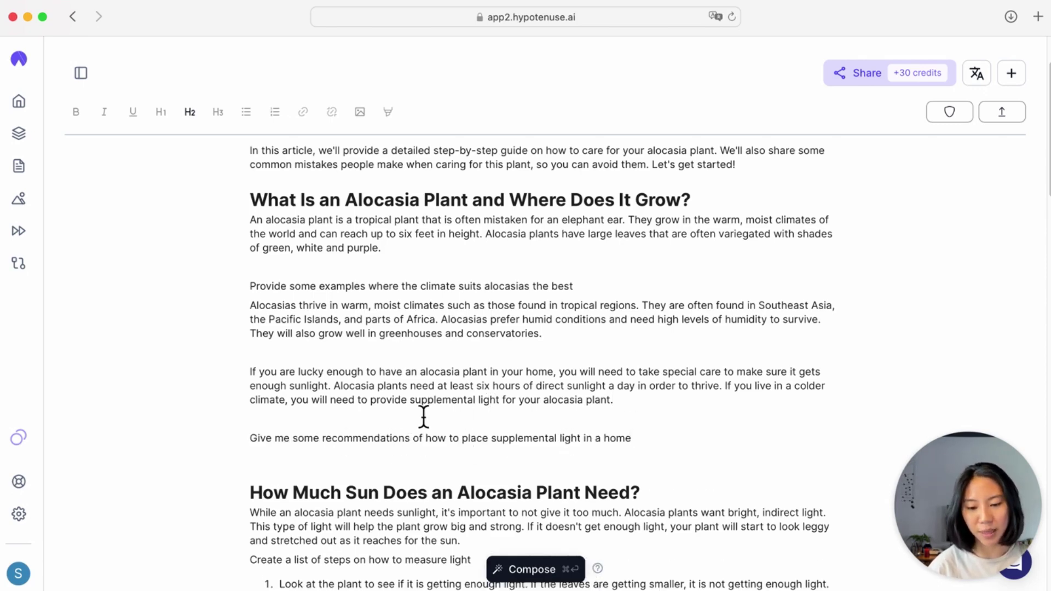
left_click_drag(411, 401, 513, 407)
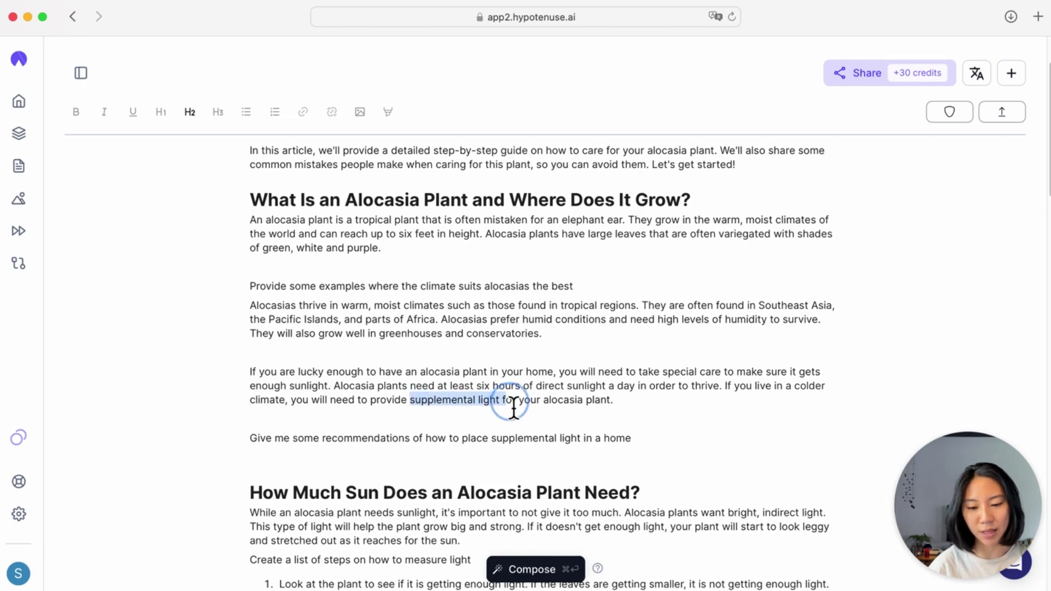
left_click(657, 449)
key("Return")
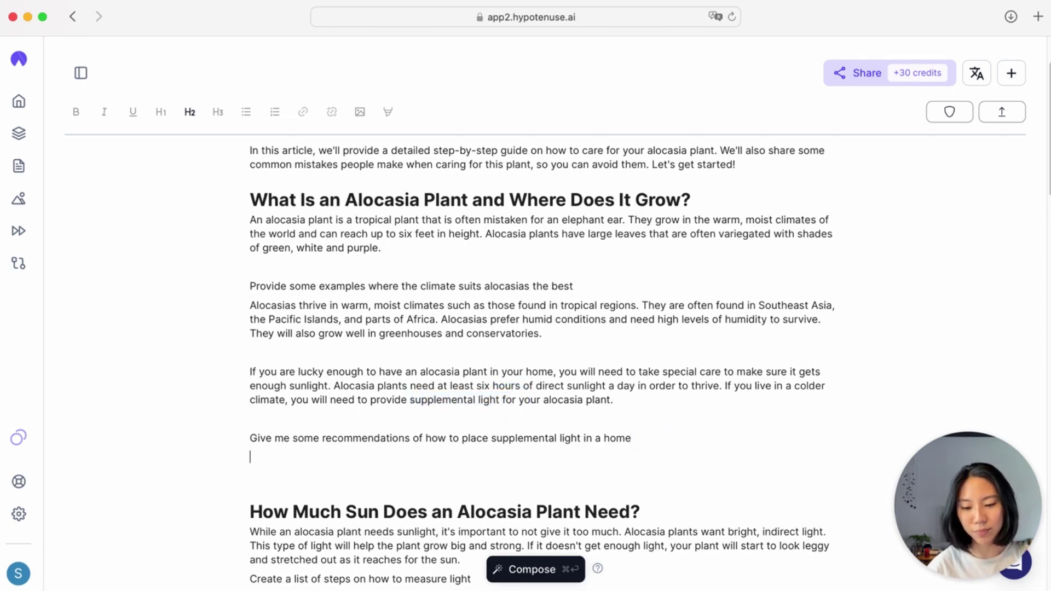
left_click(536, 570)
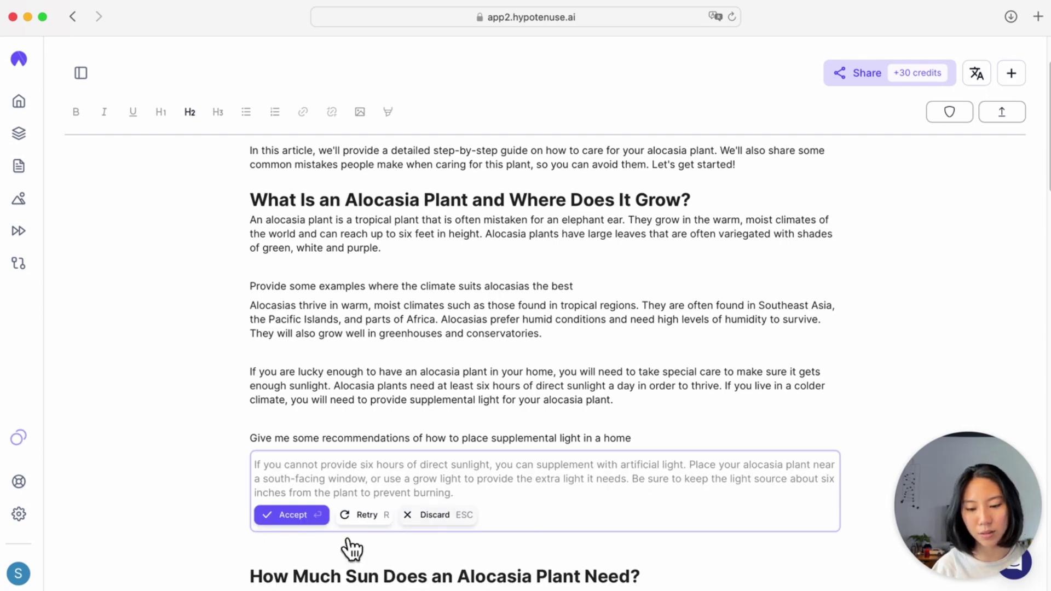
left_click(297, 525)
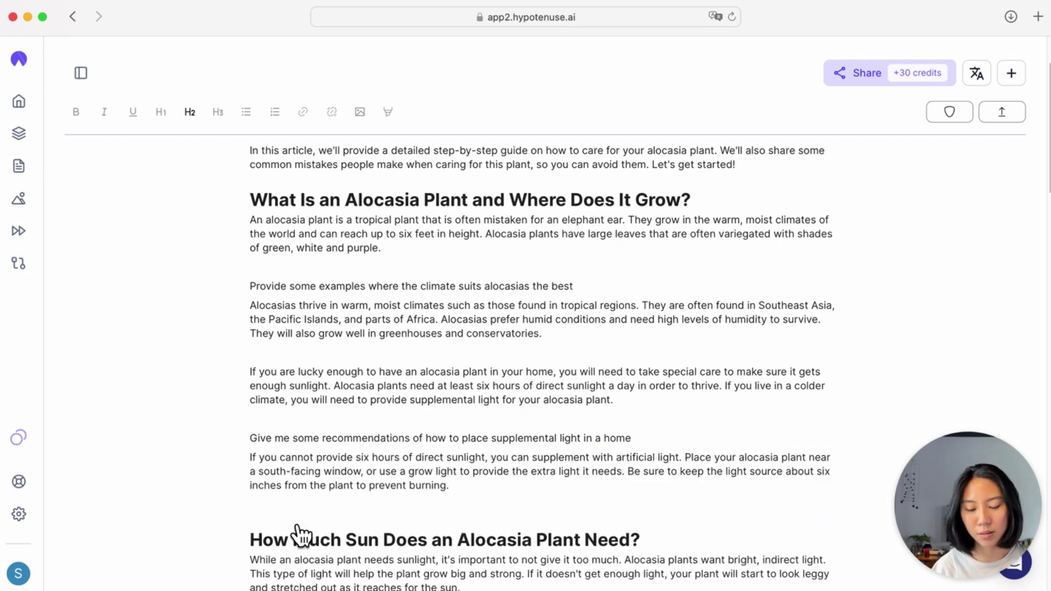
scroll(646, 480, "down", 1)
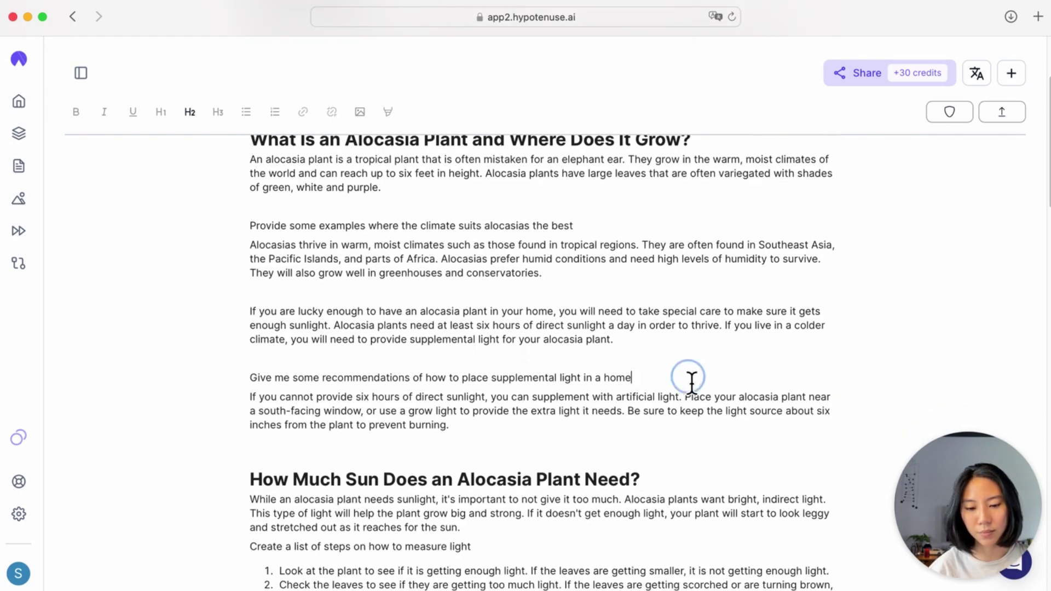